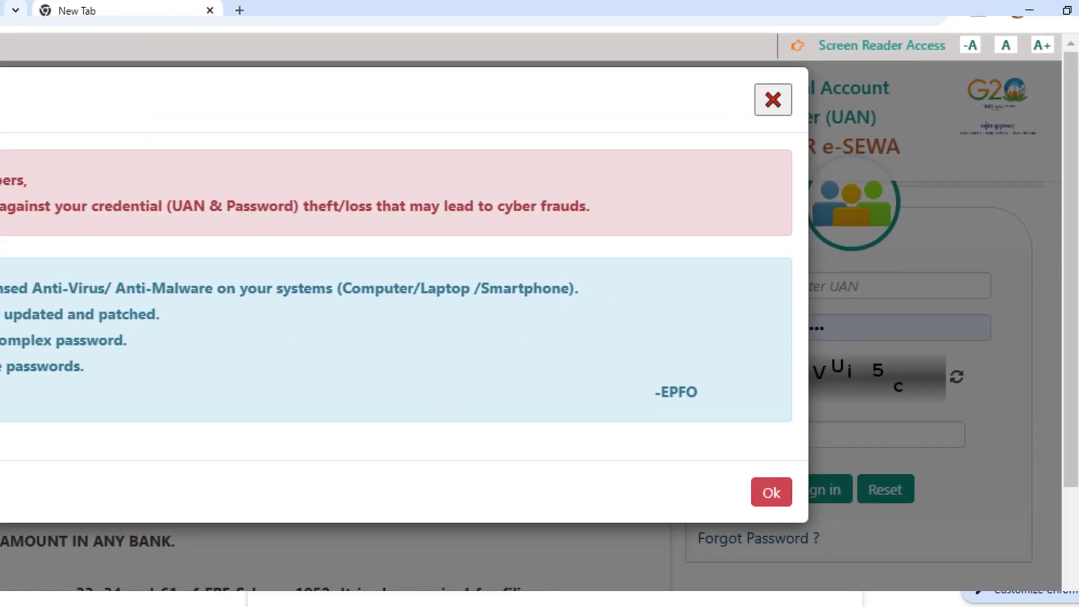
- Search Google for "member e sewa", open the Member Home result and dismiss the portal's security alert
{"action": "key", "text": "Escape"}
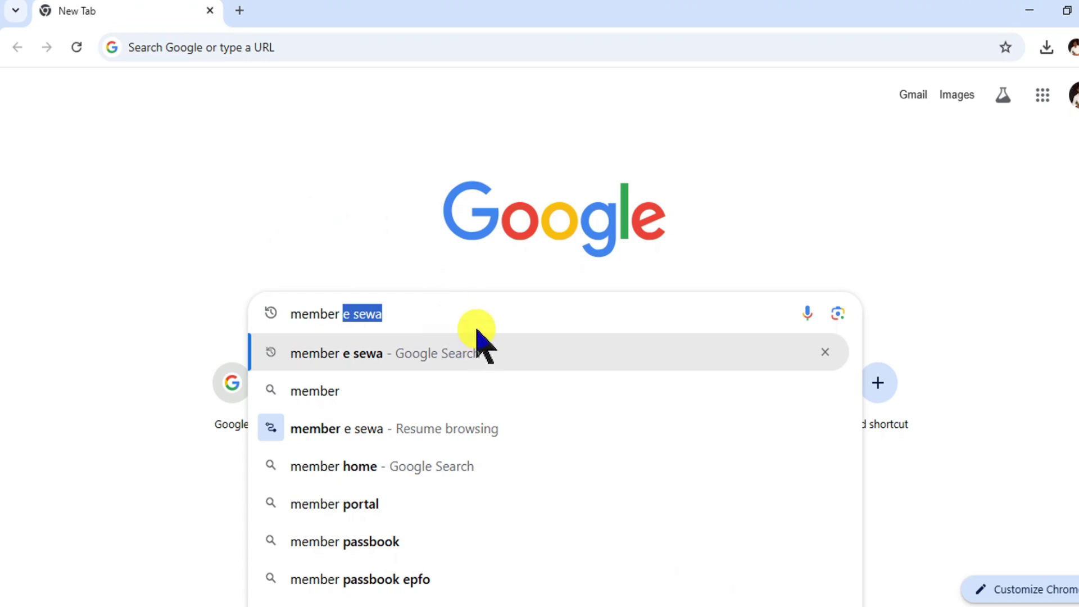
{"action": "left_click", "coordinate": [459, 317]}
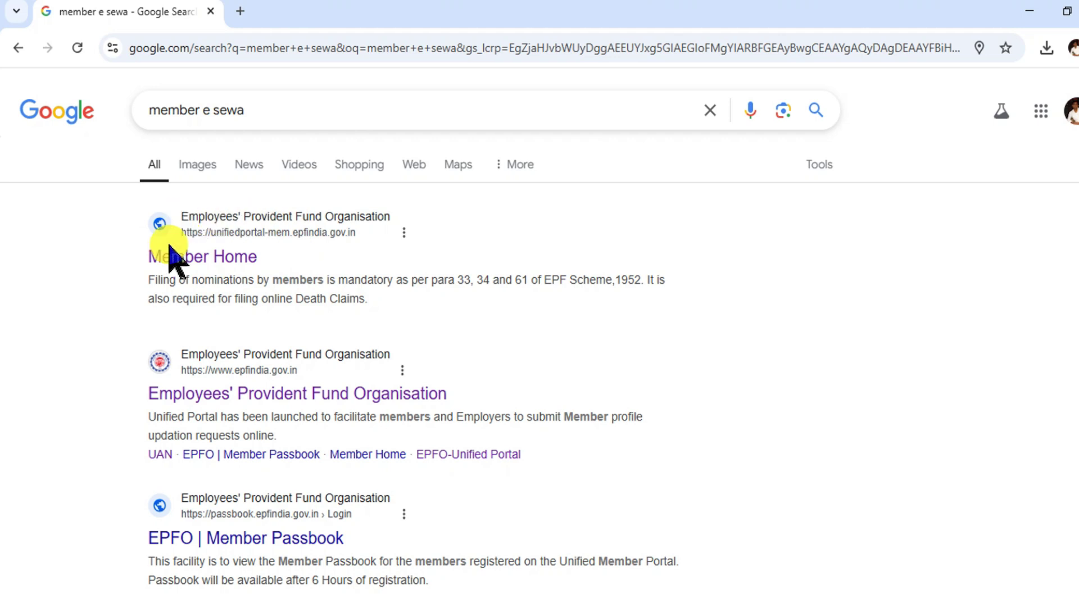
{"action": "left_click", "coordinate": [218, 258]}
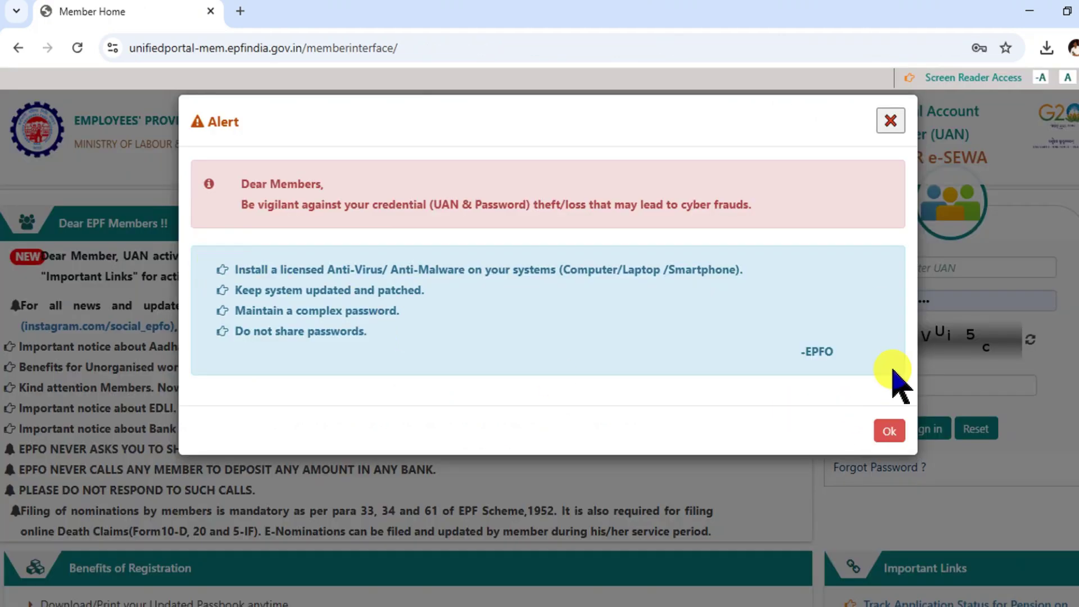
{"action": "left_click", "coordinate": [891, 432]}
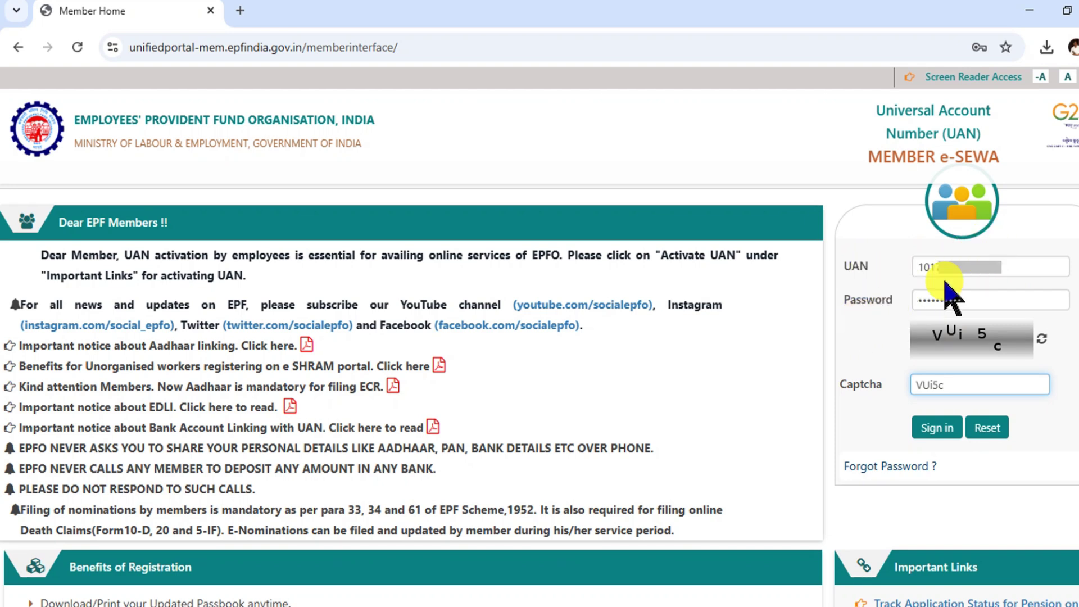
- Sign in with the UAN, account password, one-time password and captchas, and postpone the e-Nomination request
{"action": "left_click", "coordinate": [934, 428]}
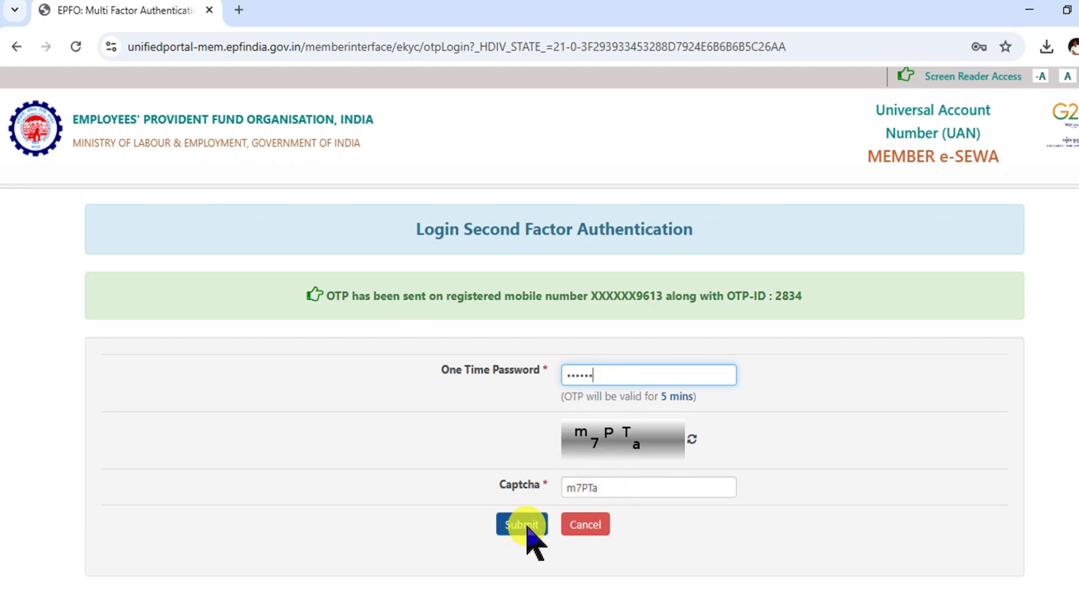
{"action": "left_click", "coordinate": [522, 524]}
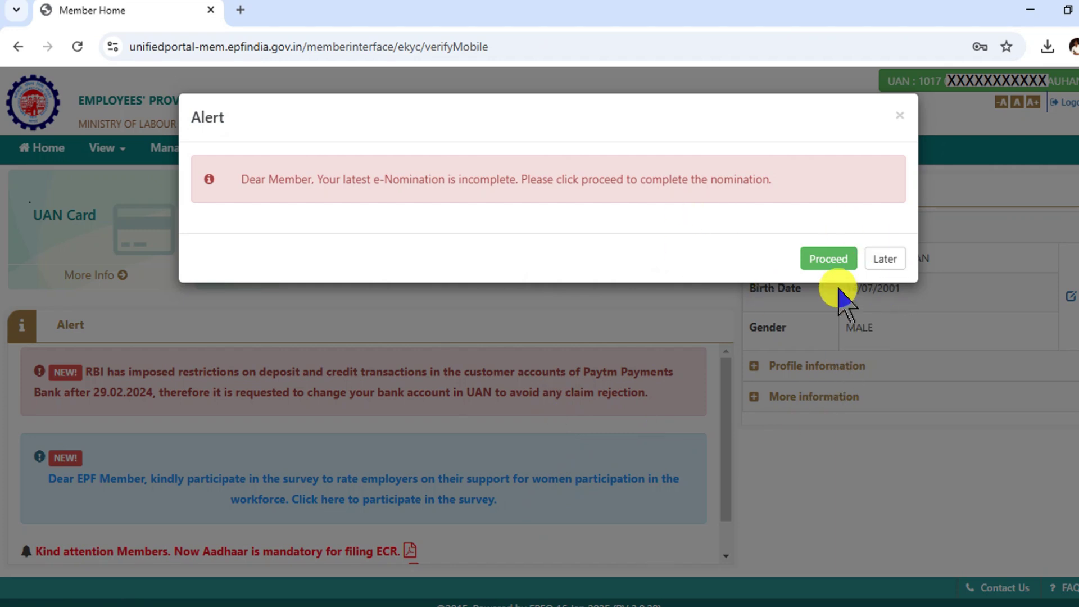
{"action": "left_click", "coordinate": [892, 261]}
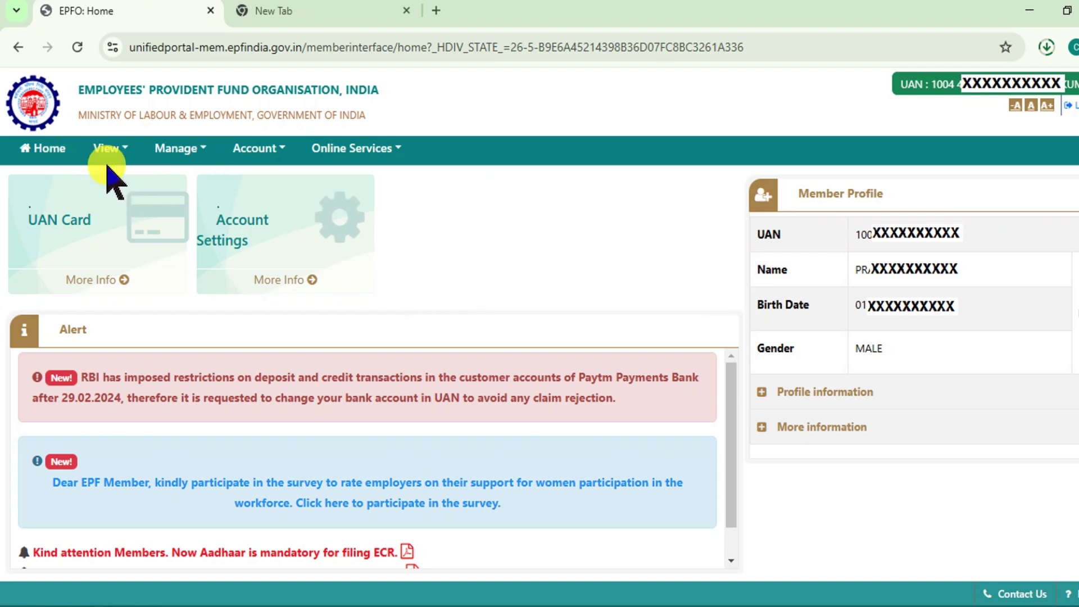
- Open the member's service history
{"action": "left_click", "coordinate": [118, 150]}
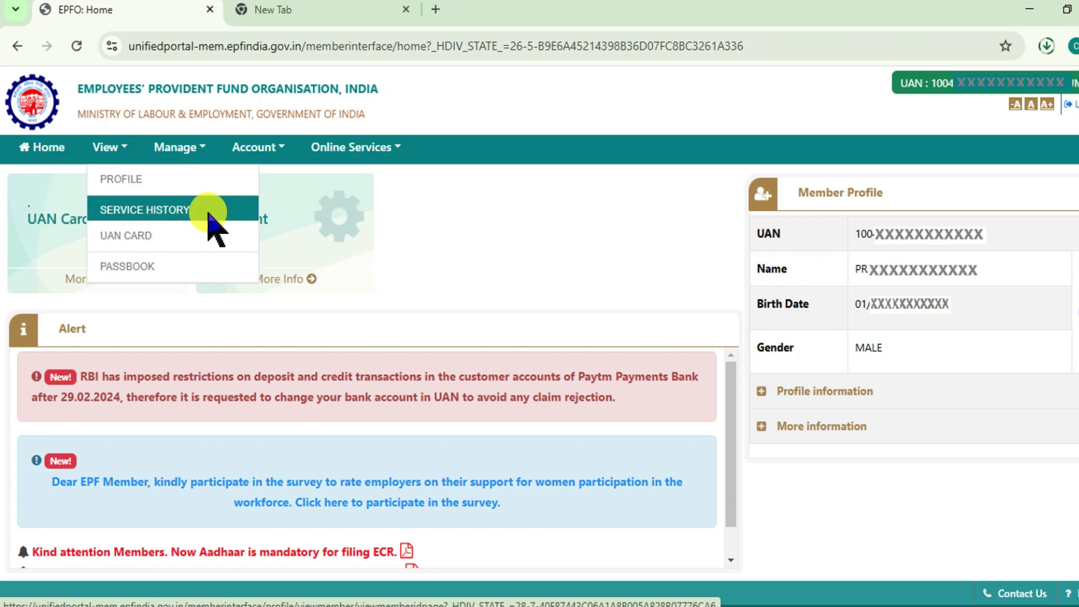
{"action": "left_click", "coordinate": [149, 212]}
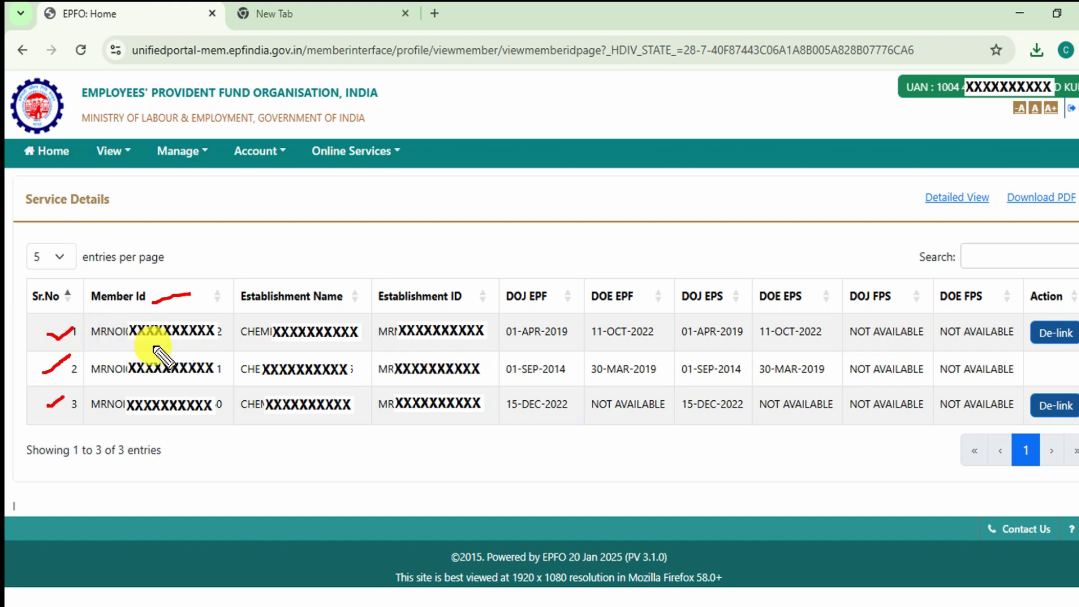
- Examine the member IDs, establishment names and establishment IDs of all entries in the service details table
{"action": "left_click_drag", "start_coordinate": [120, 346], "coordinate": [166, 346]}
{"action": "left_click_drag", "start_coordinate": [140, 387], "coordinate": [181, 387]}
{"action": "left_click", "coordinate": [162, 433]}
{"action": "left_click_drag", "start_coordinate": [161, 434], "coordinate": [201, 424]}
{"action": "mouse_move", "coordinate": [181, 239]}
{"action": "left_mouse_down"}
{"action": "mouse_move", "coordinate": [270, 221]}
{"action": "mouse_move", "coordinate": [272, 253]}
{"action": "mouse_move", "coordinate": [272, 238]}
{"action": "mouse_move", "coordinate": [288, 252]}
{"action": "mouse_move", "coordinate": [325, 196]}
{"action": "left_mouse_up"}
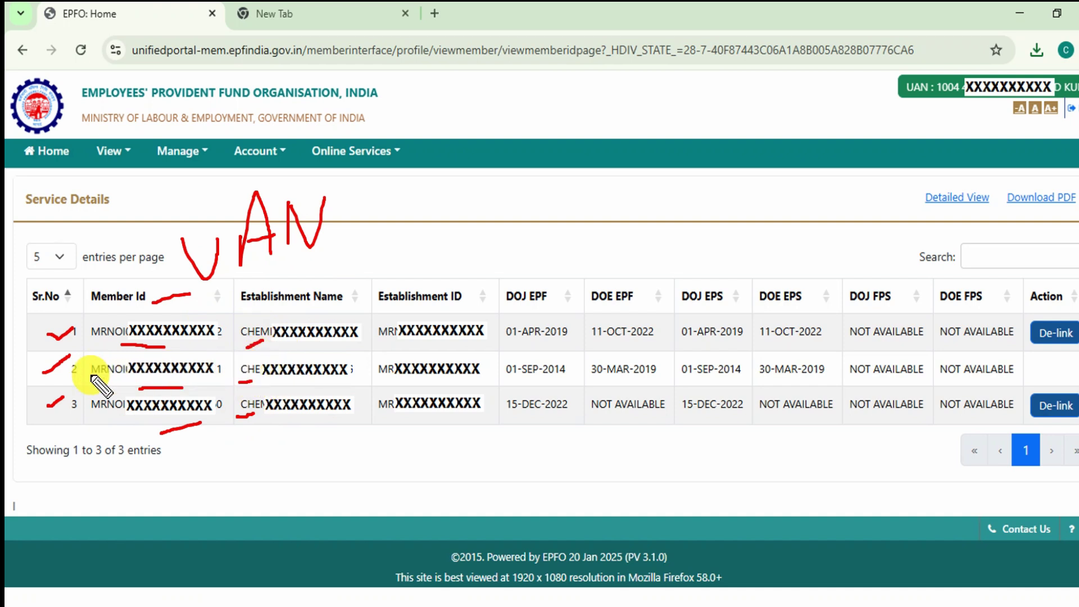
{"action": "left_click_drag", "start_coordinate": [85, 378], "coordinate": [110, 379]}
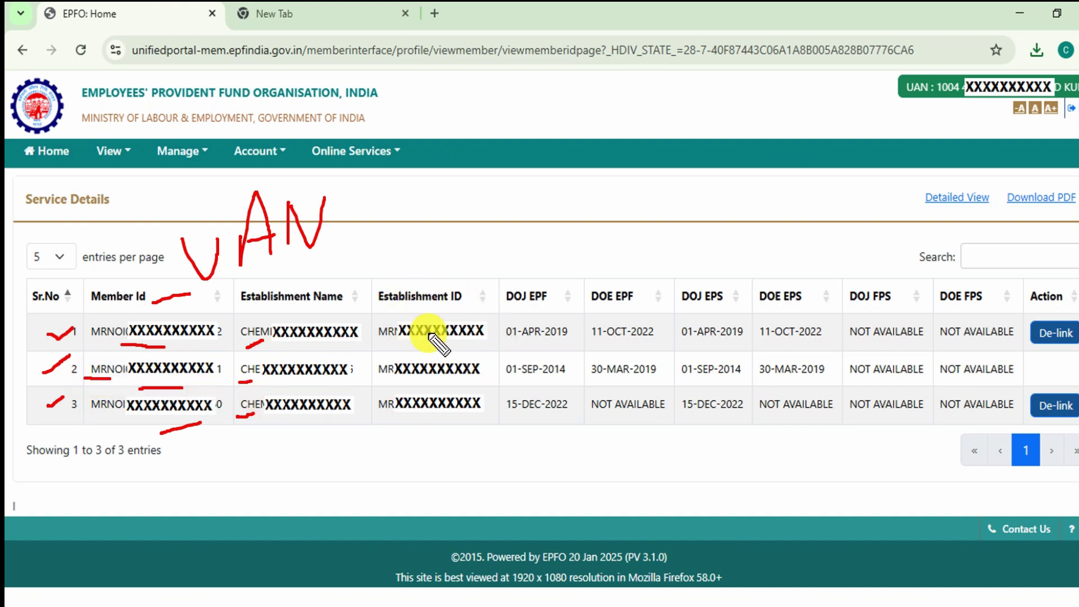
{"action": "mouse_move", "coordinate": [381, 318]}
{"action": "left_mouse_down"}
{"action": "mouse_move", "coordinate": [421, 313]}
{"action": "mouse_move", "coordinate": [464, 345]}
{"action": "mouse_move", "coordinate": [458, 413]}
{"action": "mouse_move", "coordinate": [425, 413]}
{"action": "mouse_move", "coordinate": [386, 393]}
{"action": "mouse_move", "coordinate": [408, 304]}
{"action": "mouse_move", "coordinate": [485, 323]}
{"action": "left_mouse_up"}
- Compare the EPF joining and exit dates with the EPS joining and exit dates for each service entry
{"action": "mouse_move", "coordinate": [524, 284]}
{"action": "left_mouse_down"}
{"action": "mouse_move", "coordinate": [532, 292]}
{"action": "mouse_move", "coordinate": [579, 275]}
{"action": "left_mouse_up"}
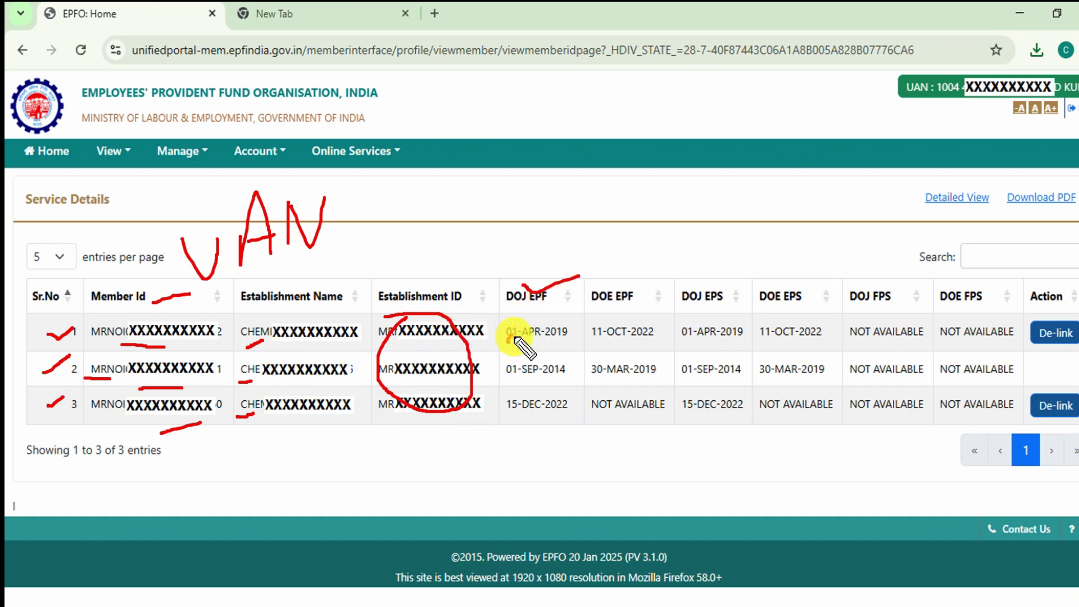
{"action": "left_click_drag", "start_coordinate": [600, 344], "coordinate": [623, 347]}
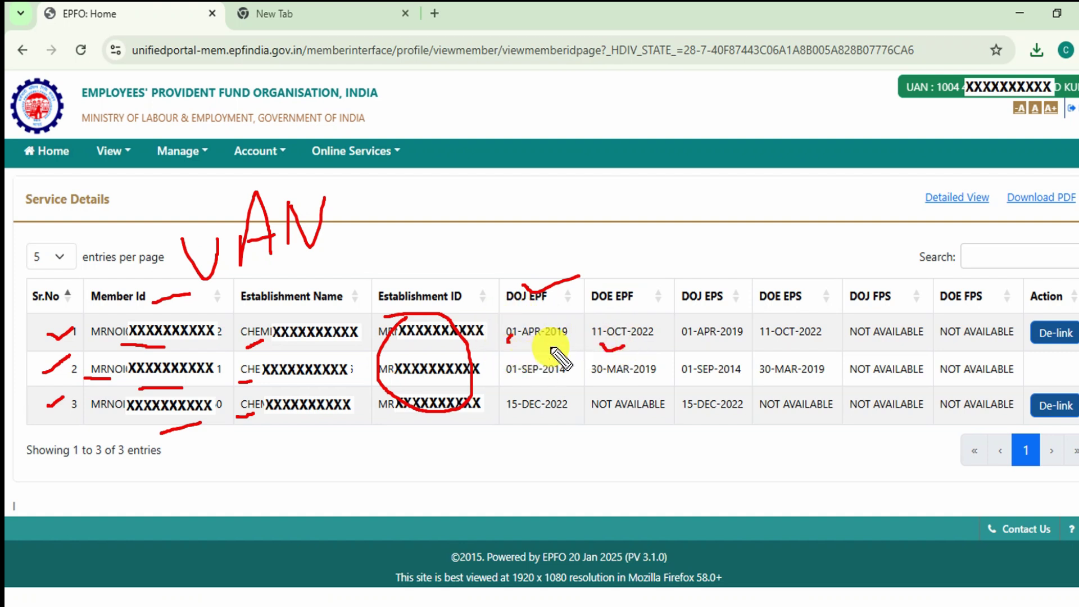
{"action": "left_click_drag", "start_coordinate": [509, 339], "coordinate": [535, 337]}
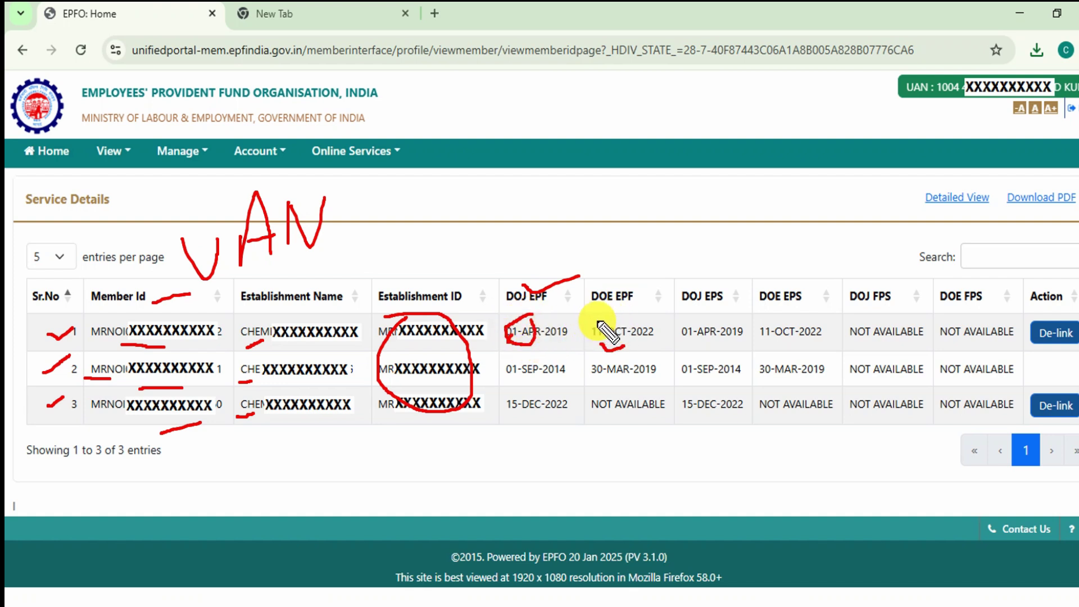
{"action": "left_click_drag", "start_coordinate": [598, 322], "coordinate": [624, 319]}
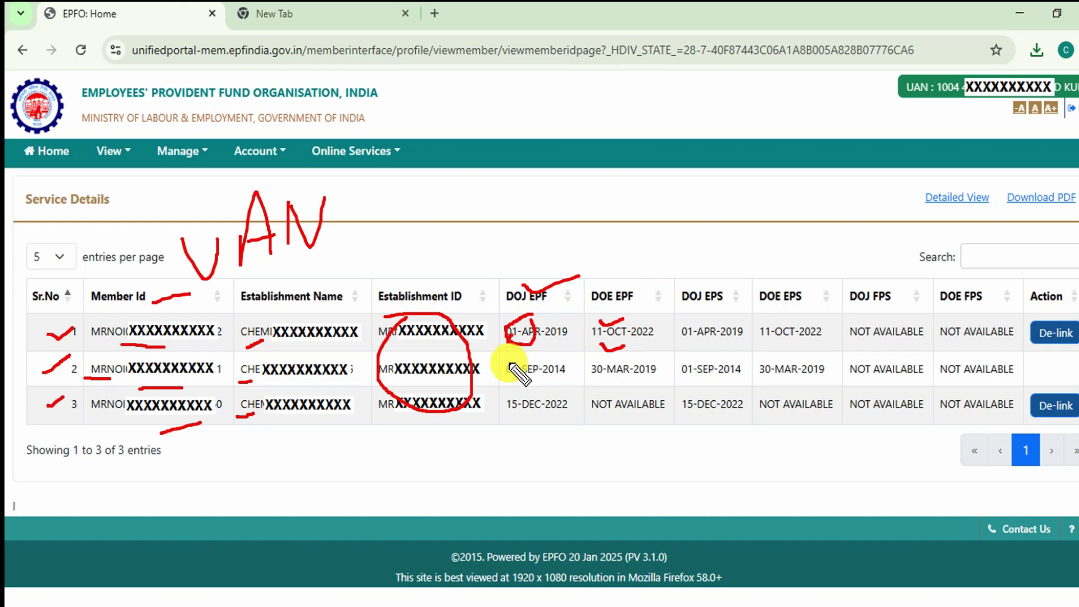
{"action": "left_click_drag", "start_coordinate": [548, 358], "coordinate": [571, 347]}
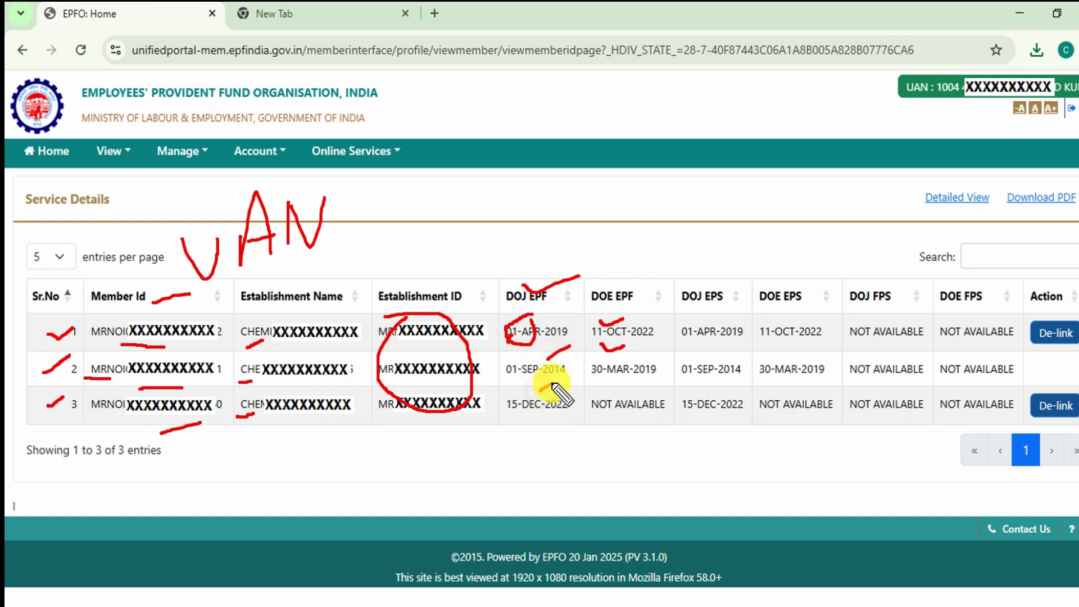
{"action": "mouse_move", "coordinate": [630, 384]}
{"action": "left_mouse_down"}
{"action": "mouse_move", "coordinate": [640, 378]}
{"action": "mouse_move", "coordinate": [618, 392]}
{"action": "mouse_move", "coordinate": [648, 392]}
{"action": "mouse_move", "coordinate": [629, 433]}
{"action": "mouse_move", "coordinate": [590, 422]}
{"action": "left_mouse_up"}
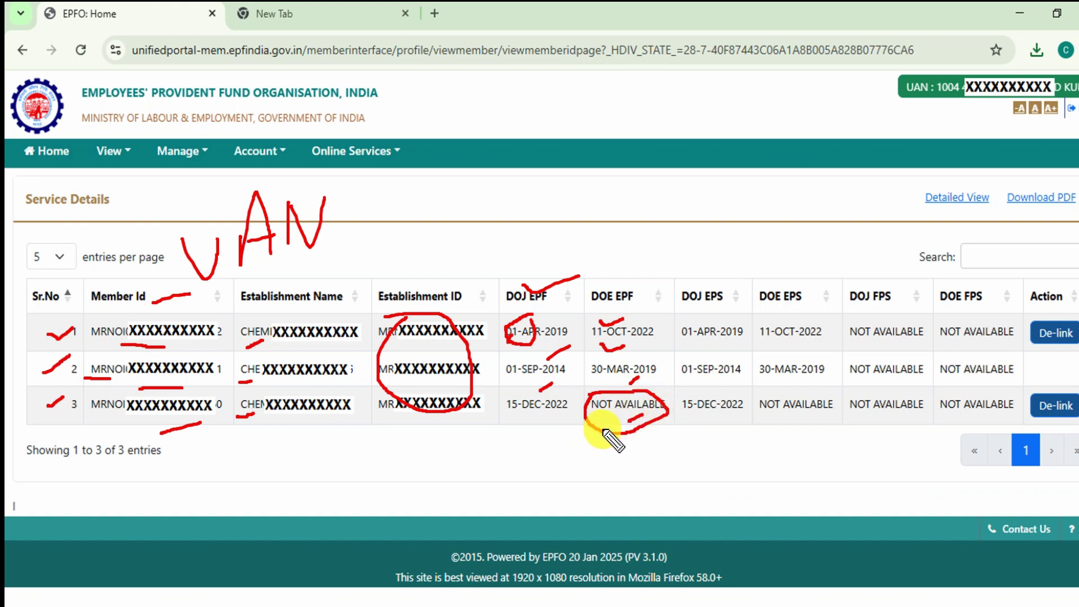
{"action": "left_click_drag", "start_coordinate": [725, 302], "coordinate": [742, 288]}
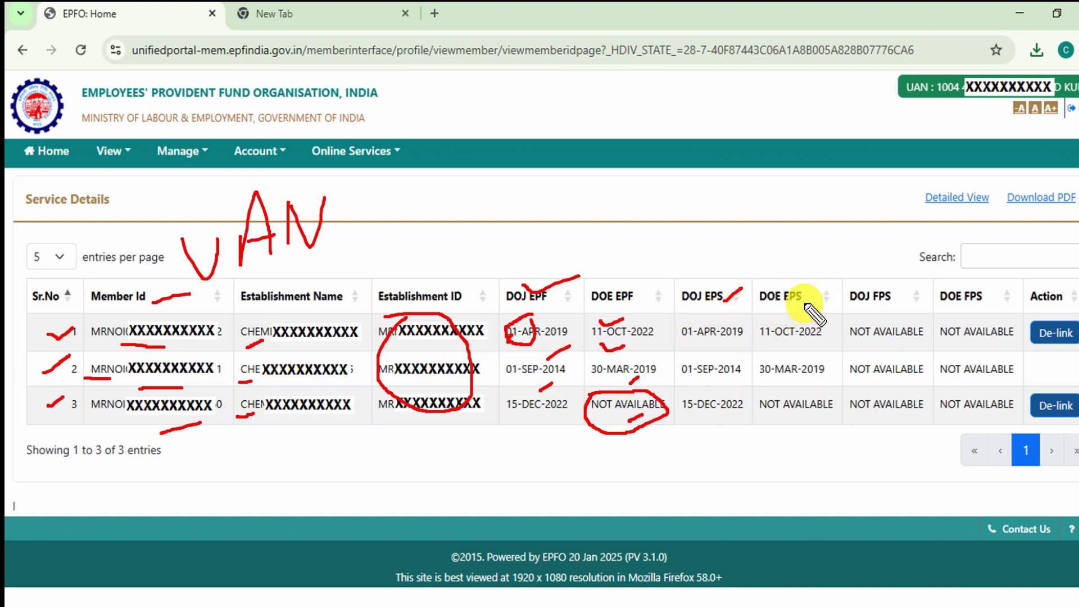
{"action": "mouse_move", "coordinate": [673, 290]}
{"action": "left_mouse_down"}
{"action": "mouse_move", "coordinate": [723, 276]}
{"action": "mouse_move", "coordinate": [748, 320]}
{"action": "mouse_move", "coordinate": [754, 405]}
{"action": "mouse_move", "coordinate": [710, 434]}
{"action": "mouse_move", "coordinate": [668, 374]}
{"action": "mouse_move", "coordinate": [689, 284]}
{"action": "mouse_move", "coordinate": [752, 304]}
{"action": "mouse_move", "coordinate": [763, 380]}
{"action": "mouse_move", "coordinate": [812, 416]}
{"action": "mouse_move", "coordinate": [836, 313]}
{"action": "mouse_move", "coordinate": [826, 289]}
{"action": "mouse_move", "coordinate": [761, 281]}
{"action": "left_mouse_up"}
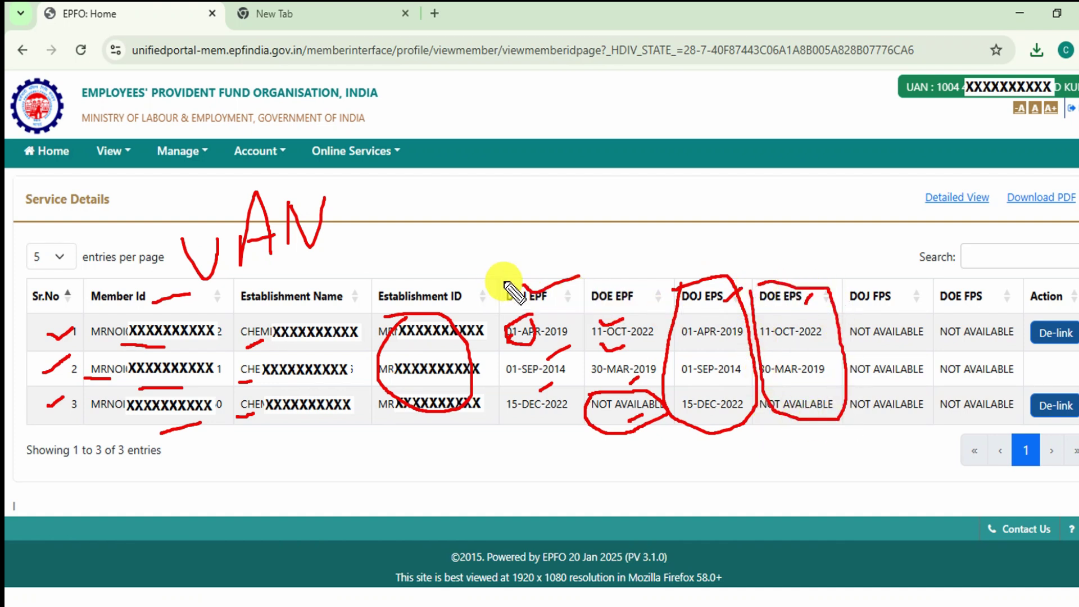
{"action": "mouse_move", "coordinate": [509, 279]}
{"action": "left_mouse_down"}
{"action": "mouse_move", "coordinate": [596, 246]}
{"action": "mouse_move", "coordinate": [684, 275]}
{"action": "left_mouse_up"}
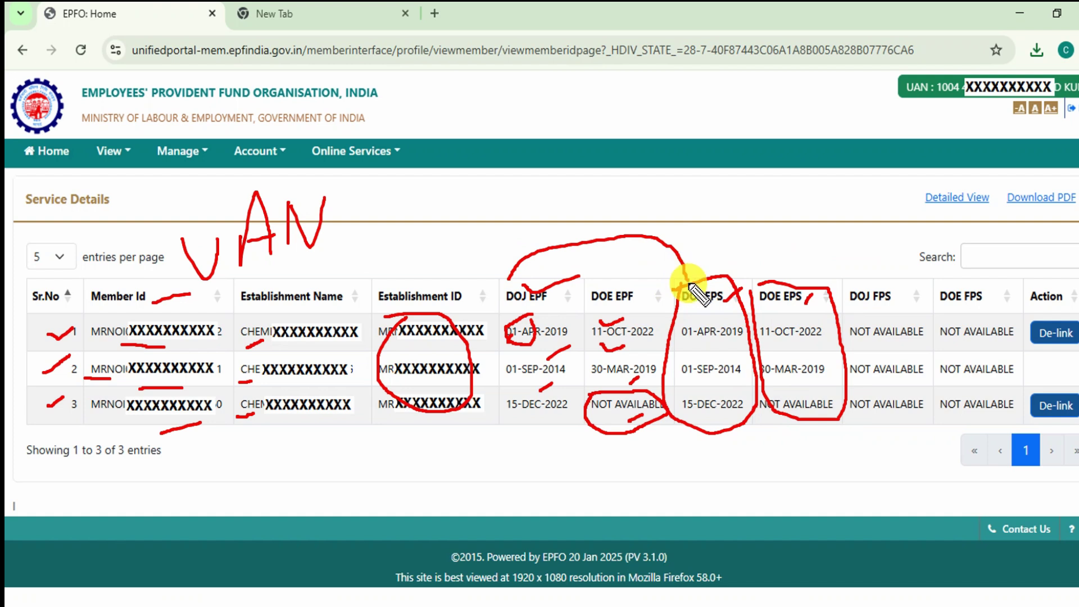
{"action": "mouse_move", "coordinate": [617, 292]}
{"action": "left_mouse_down"}
{"action": "mouse_move", "coordinate": [638, 270]}
{"action": "mouse_move", "coordinate": [710, 248]}
{"action": "mouse_move", "coordinate": [773, 267]}
{"action": "left_mouse_up"}
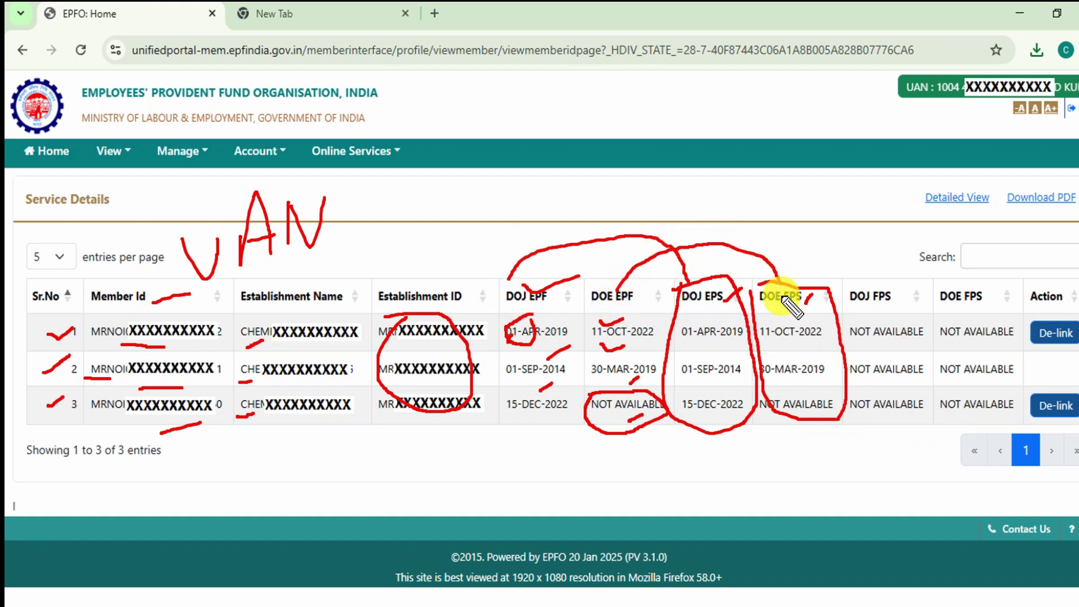
{"action": "key", "text": "Escape"}
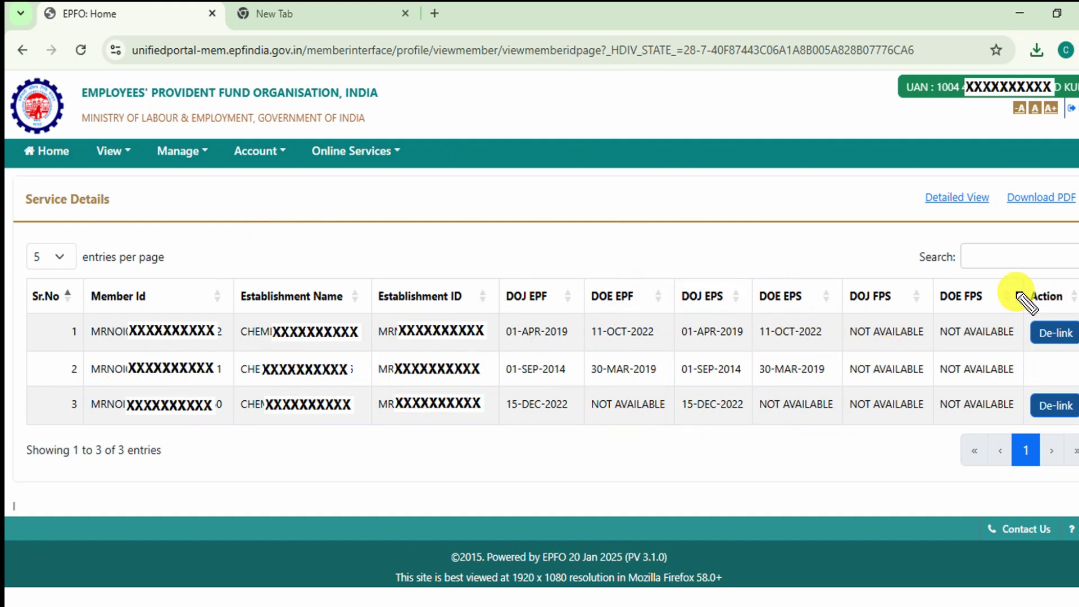
- Check which service entries offer a De-link action, paying attention to the establishment in the third entry
{"action": "mouse_move", "coordinate": [1026, 324]}
{"action": "left_mouse_down"}
{"action": "mouse_move", "coordinate": [1039, 358]}
{"action": "mouse_move", "coordinate": [1076, 363]}
{"action": "left_mouse_up"}
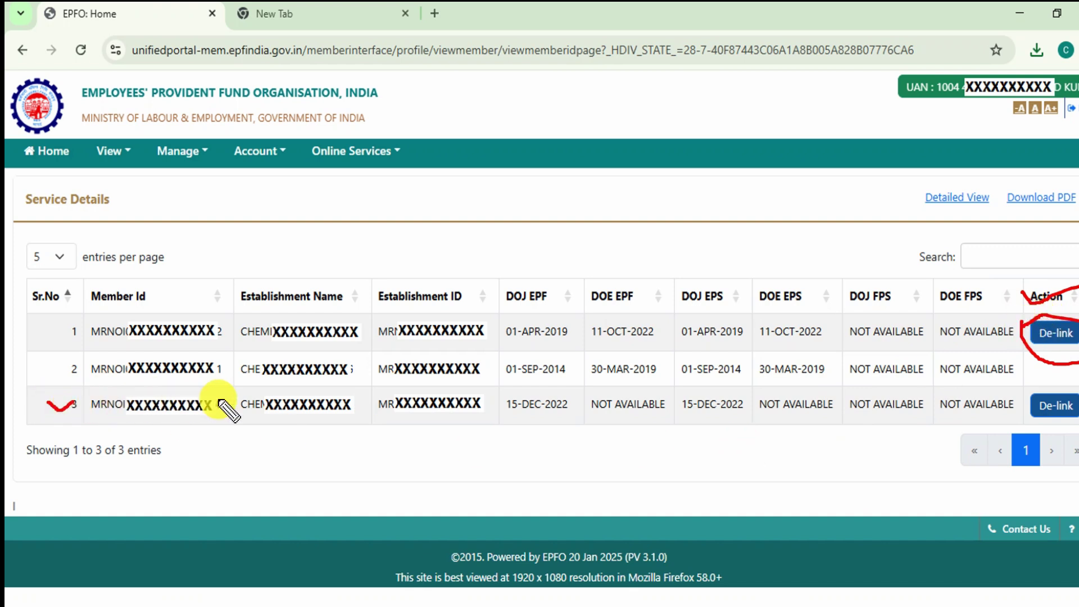
{"action": "mouse_move", "coordinate": [97, 418]}
{"action": "left_mouse_down"}
{"action": "mouse_move", "coordinate": [274, 429]}
{"action": "mouse_move", "coordinate": [351, 415]}
{"action": "left_mouse_up"}
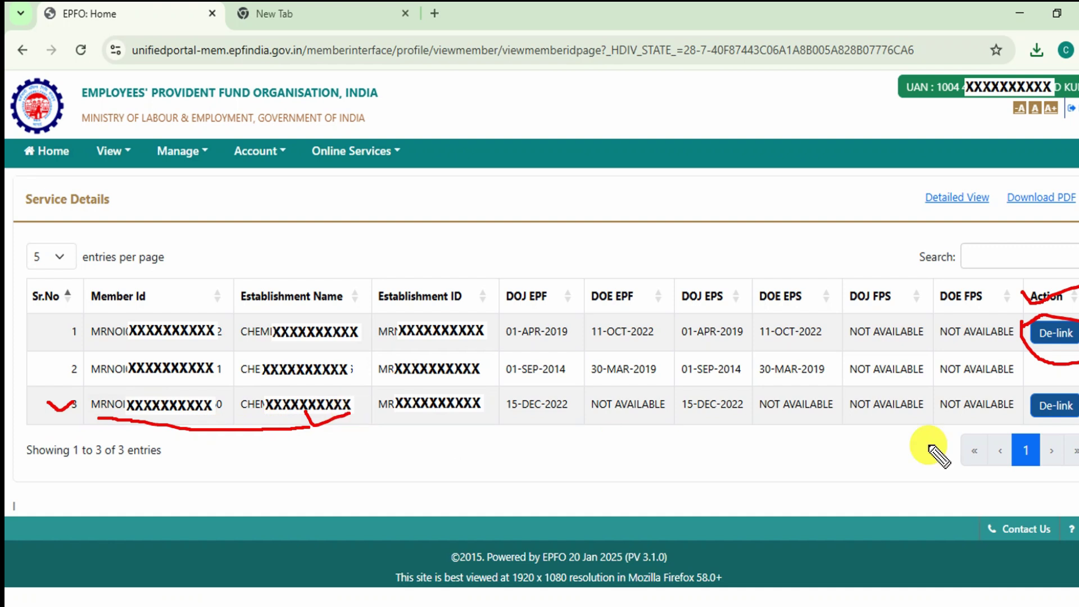
{"action": "mouse_move", "coordinate": [1071, 432]}
{"action": "left_mouse_down"}
{"action": "mouse_move", "coordinate": [1030, 404]}
{"action": "mouse_move", "coordinate": [1075, 427]}
{"action": "left_mouse_up"}
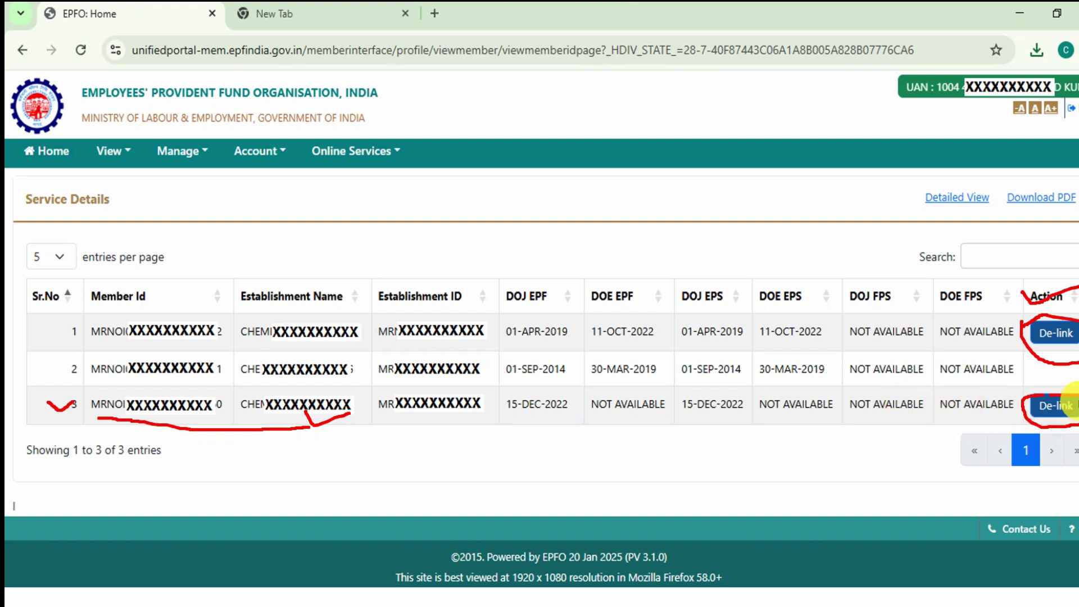
{"action": "key", "text": "Escape"}
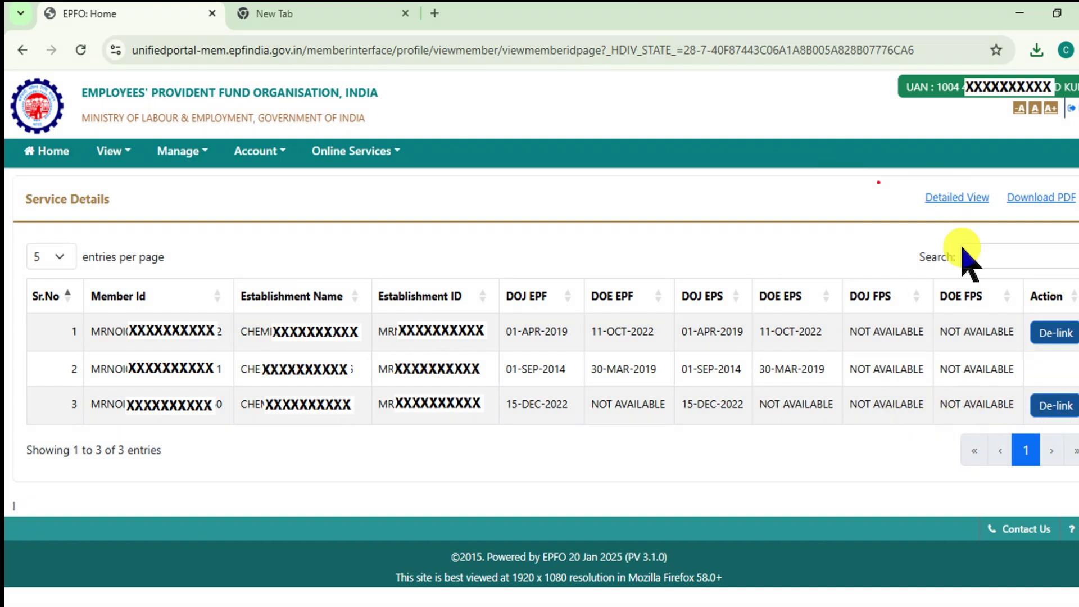
- Switch the service details to the detailed view and open the member service history as a PDF
{"action": "left_click", "coordinate": [955, 200]}
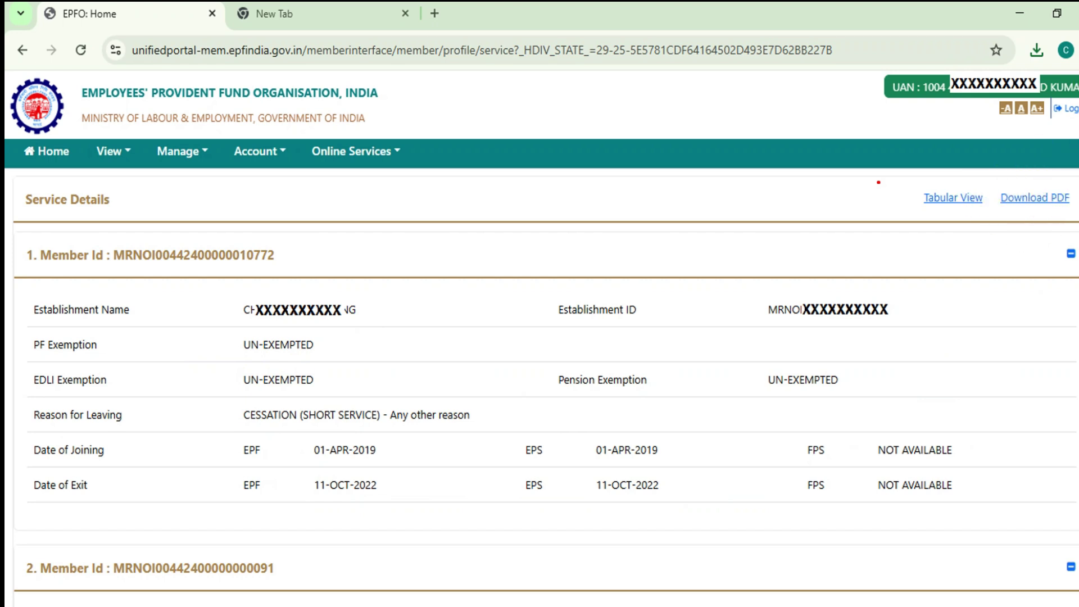
{"action": "left_click_drag", "start_coordinate": [1003, 209], "coordinate": [1075, 161]}
{"action": "left_click", "coordinate": [1026, 199]}
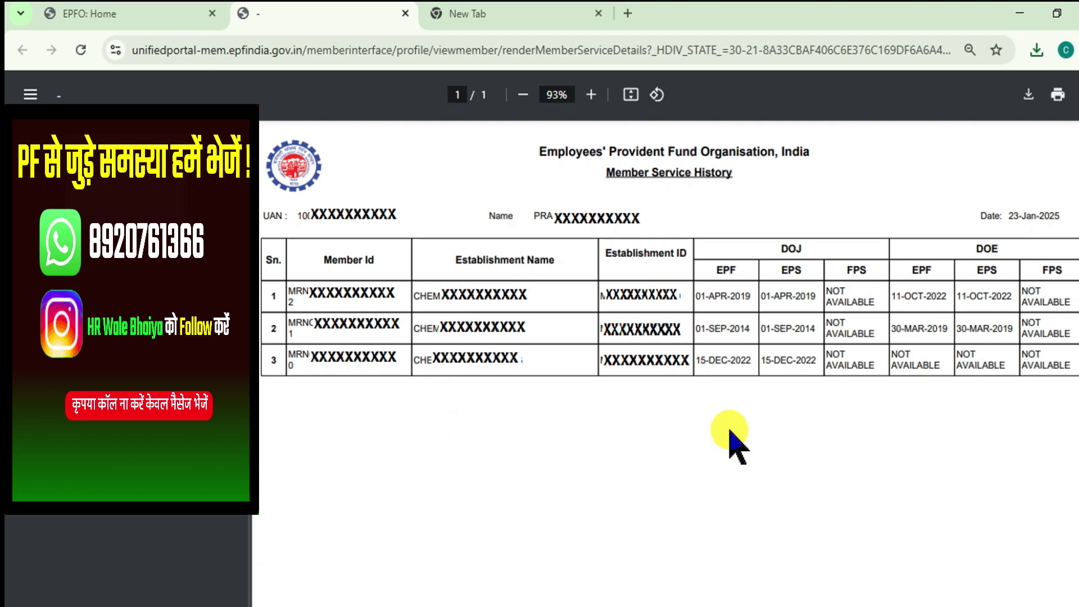